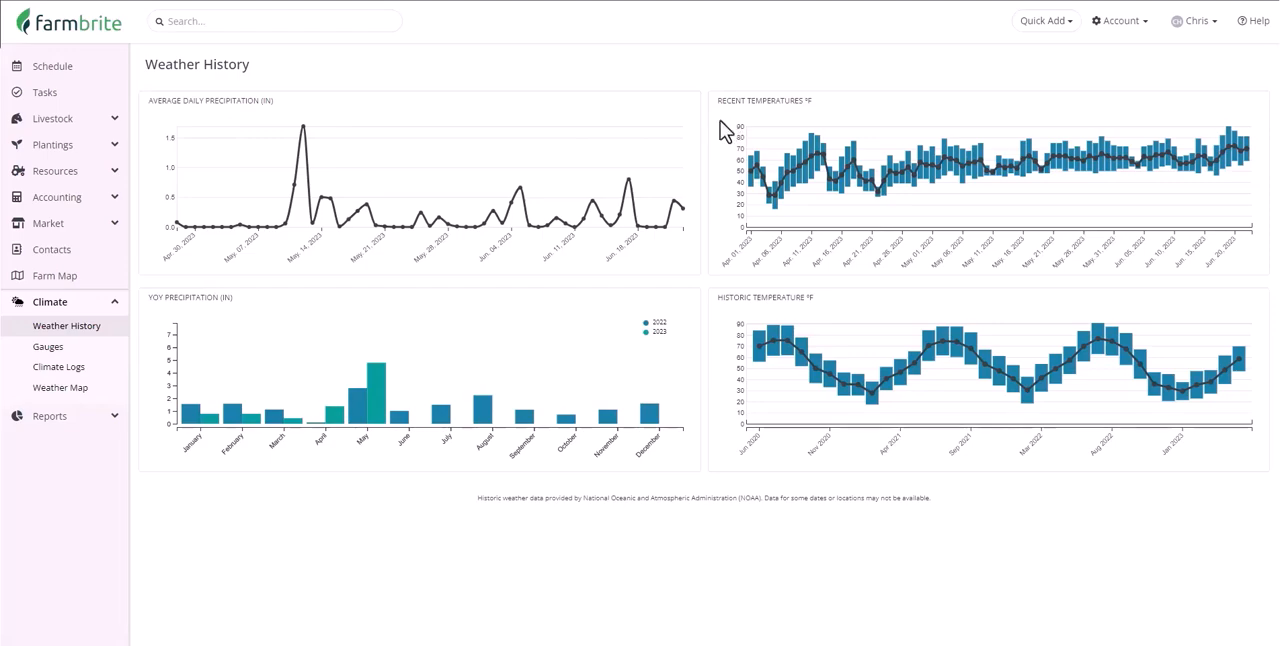
# Open the climate Weather Map and set its mapping layer to Precipitation Rate
pyautogui.click(90, 392)
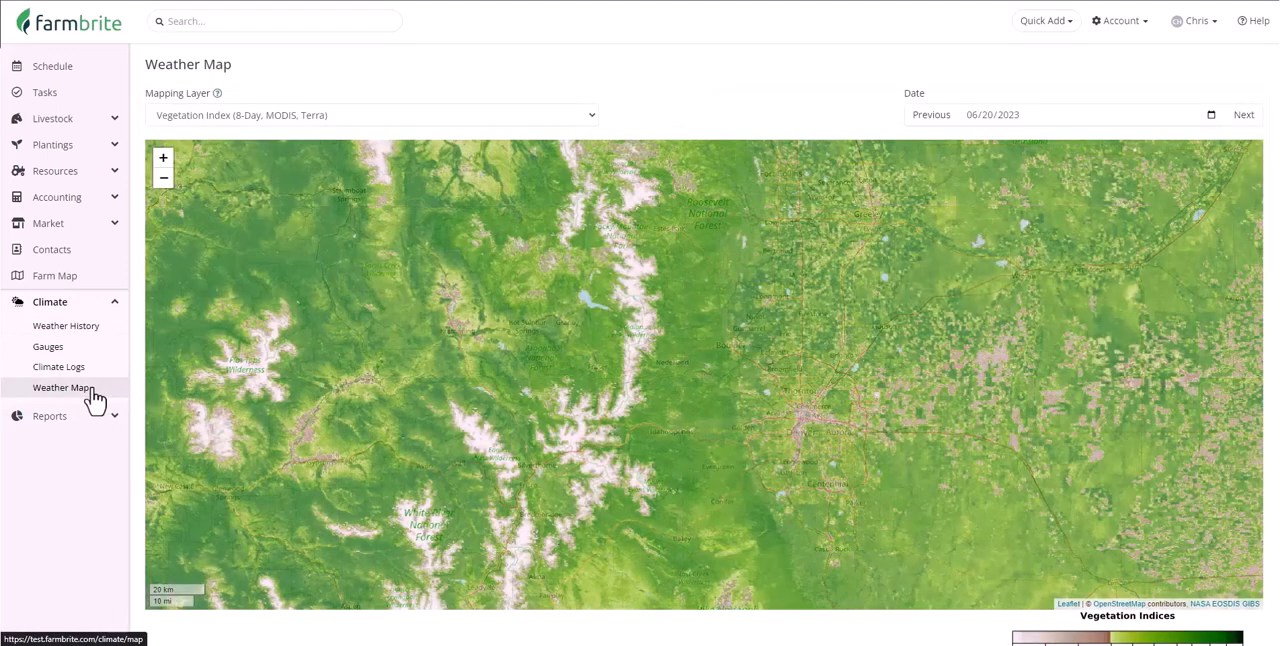
pyautogui.click(351, 122)
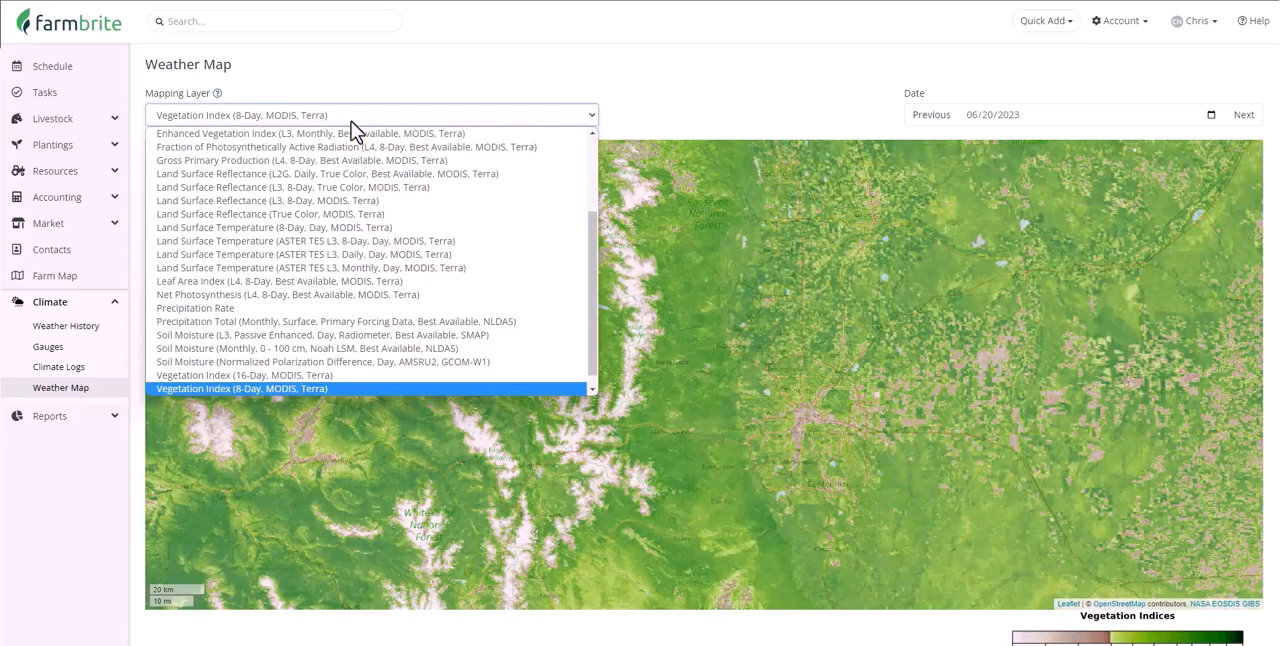
pyautogui.scroll(3, 451, 168)
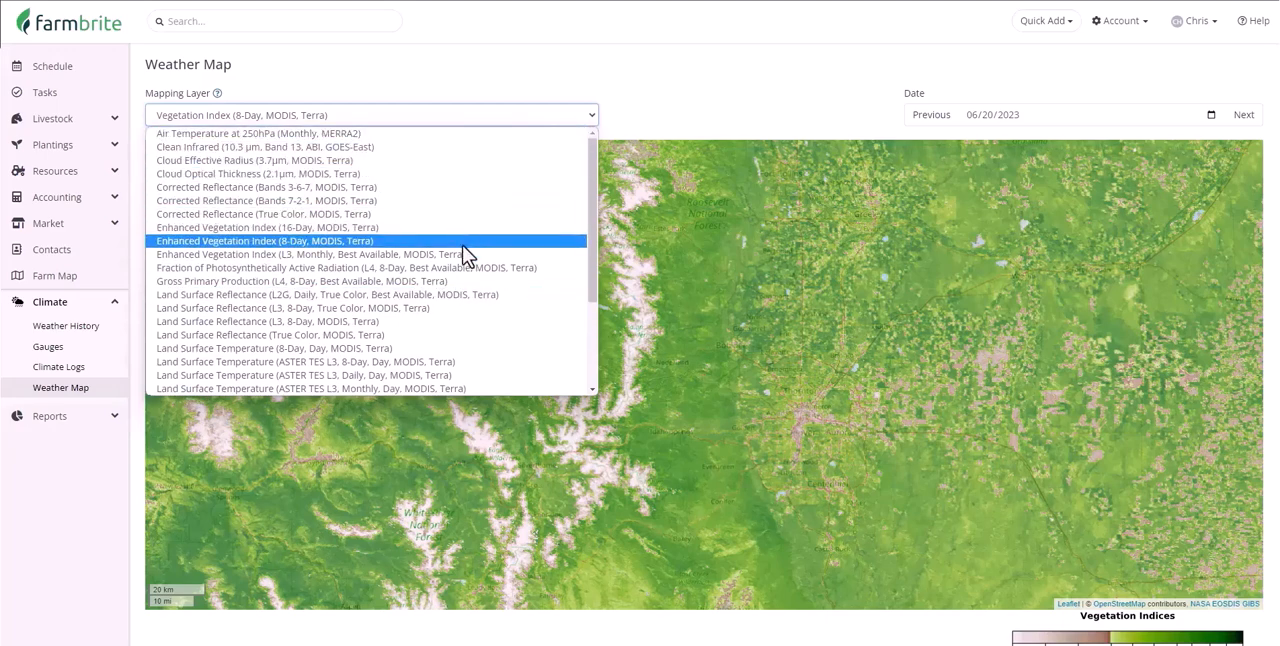
pyautogui.scroll(-3, 465, 254)
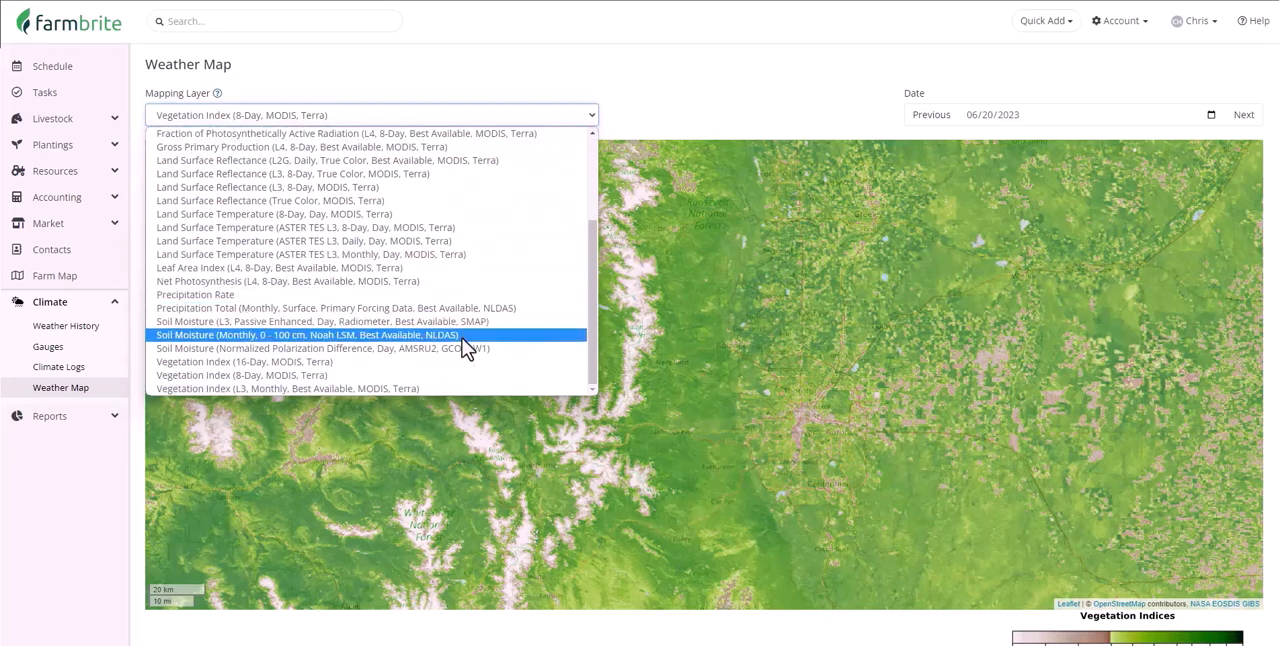
pyautogui.click(460, 294)
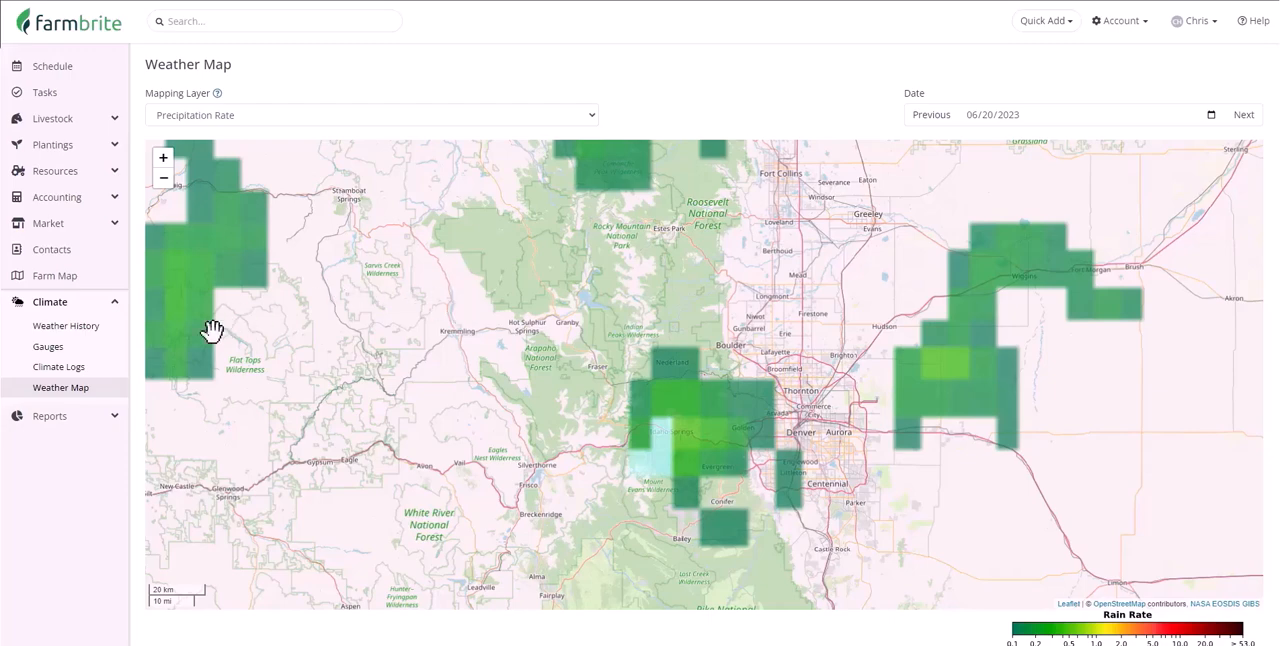
# Look over the gauges list, and examine the charts and records of the climate logs
pyautogui.click(88, 348)
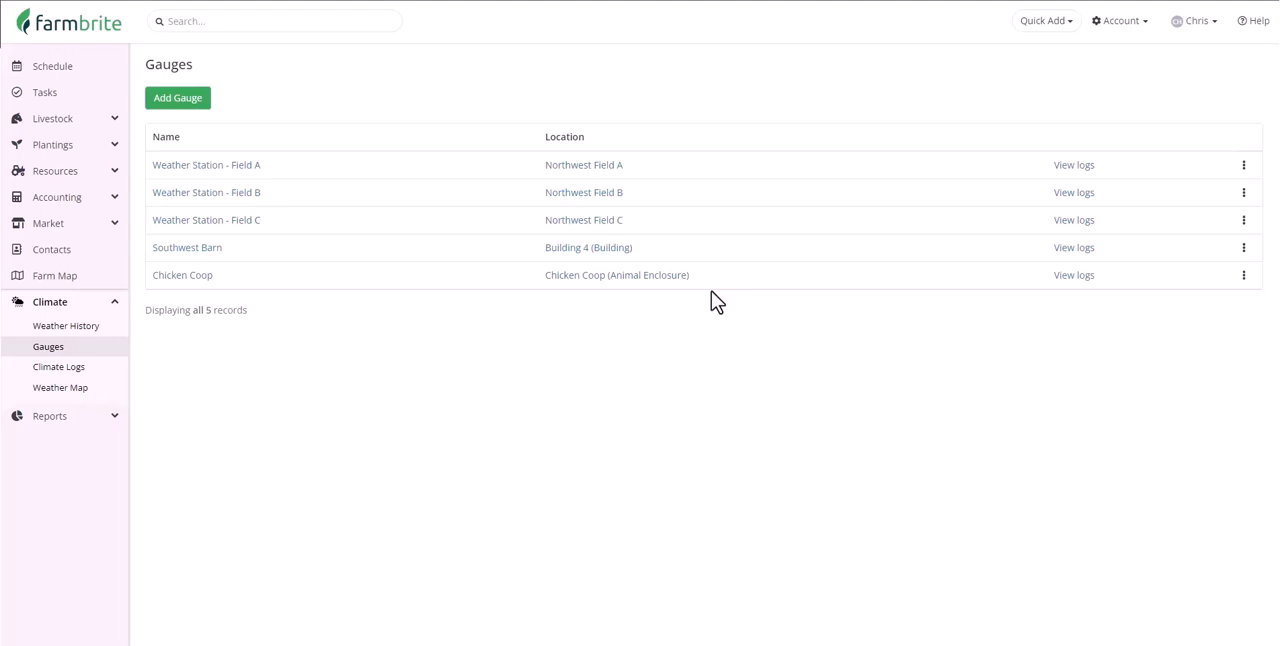
pyautogui.click(112, 370)
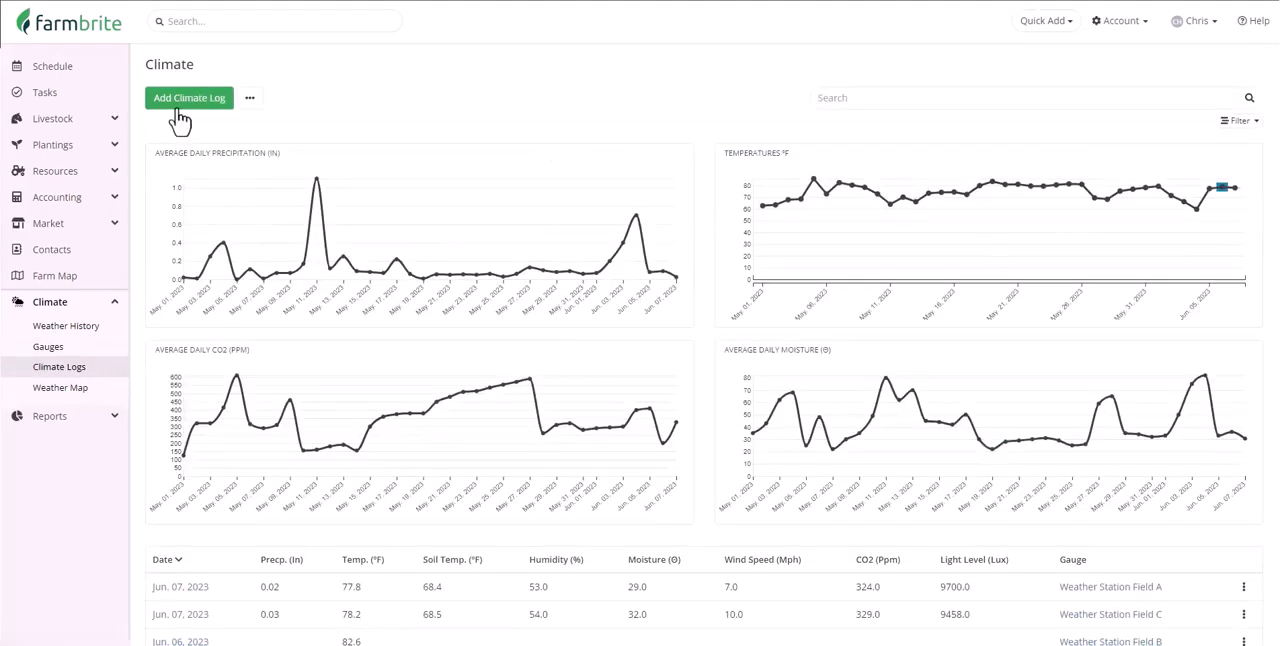
pyautogui.scroll(-2, 178, 120)
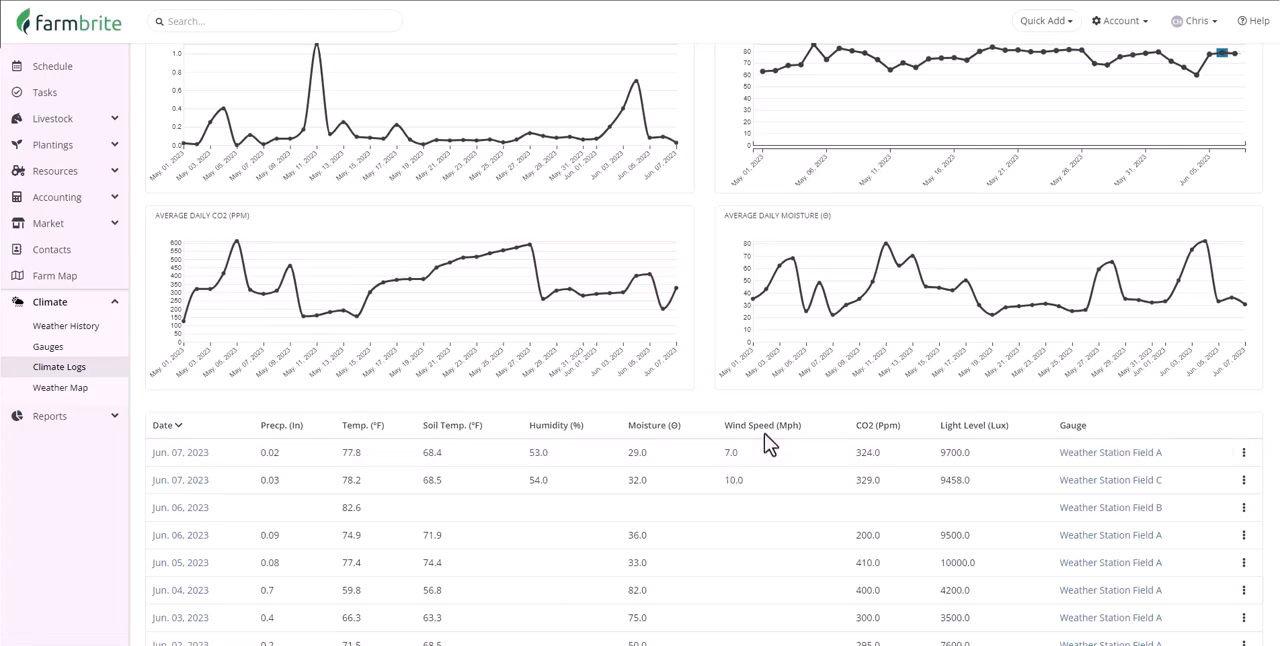
pyautogui.scroll(3, 764, 440)
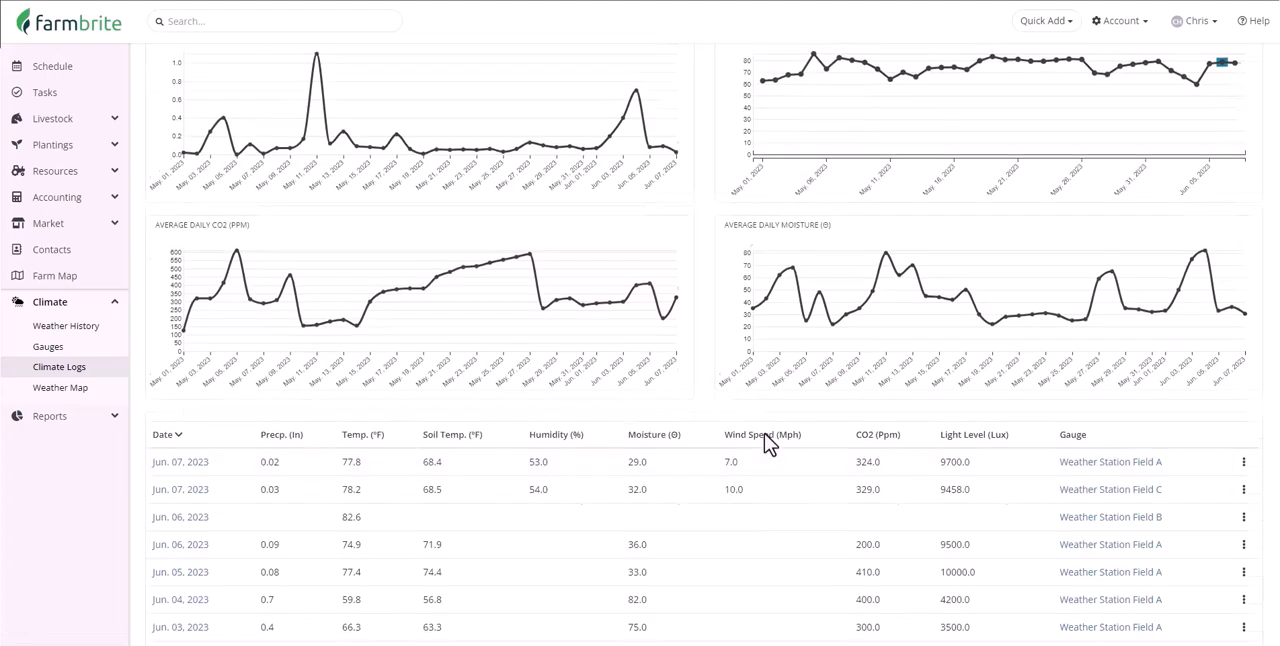
# View the fields of the blank Add Climate Log form and close it without creating a record
pyautogui.click(192, 108)
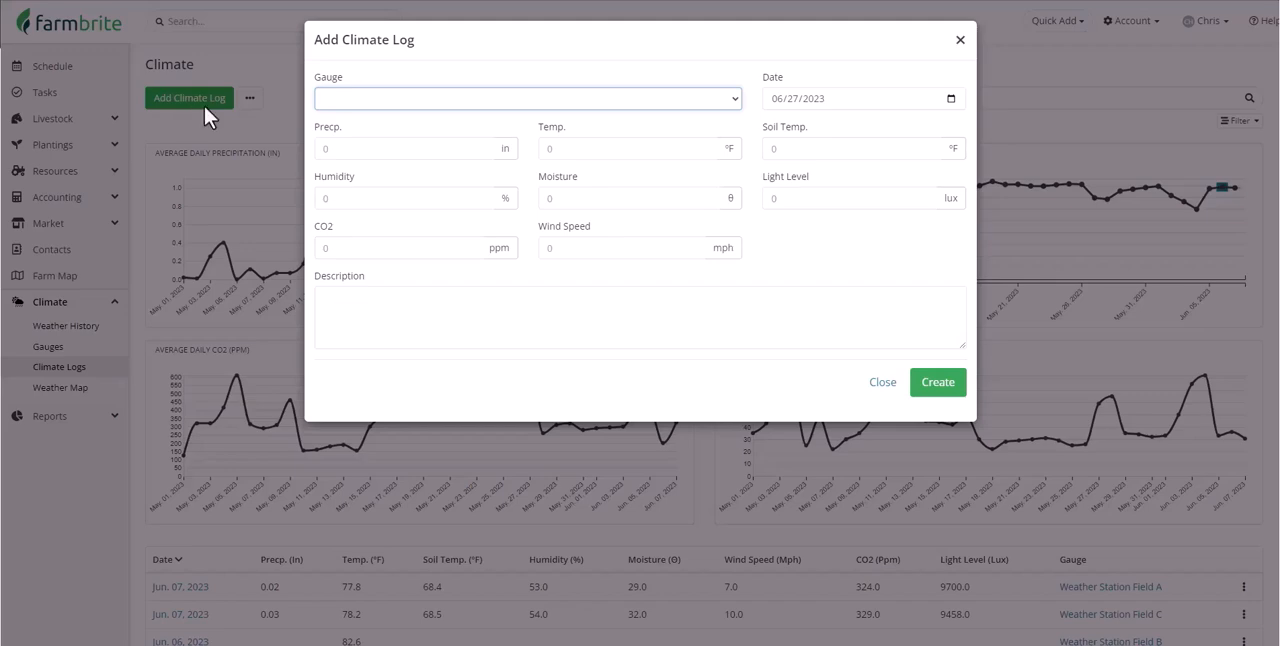
pyautogui.click(883, 382)
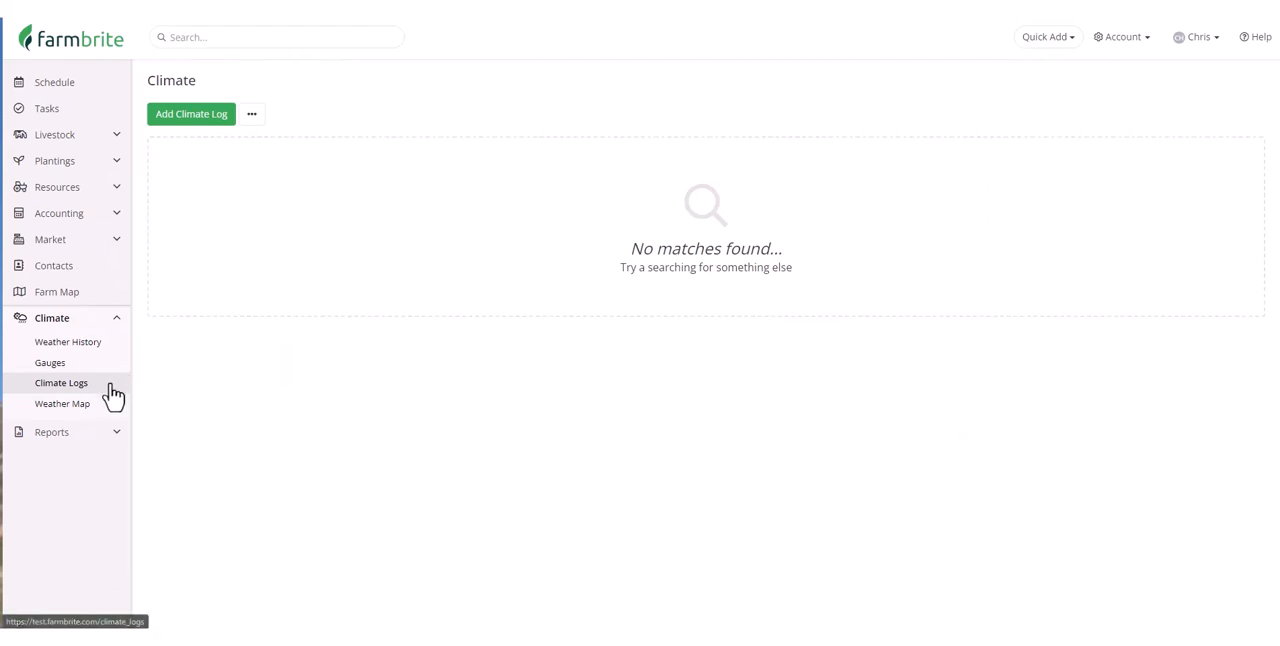
# Open the records import for climate logs and download the CSV template file
pyautogui.click(254, 116)
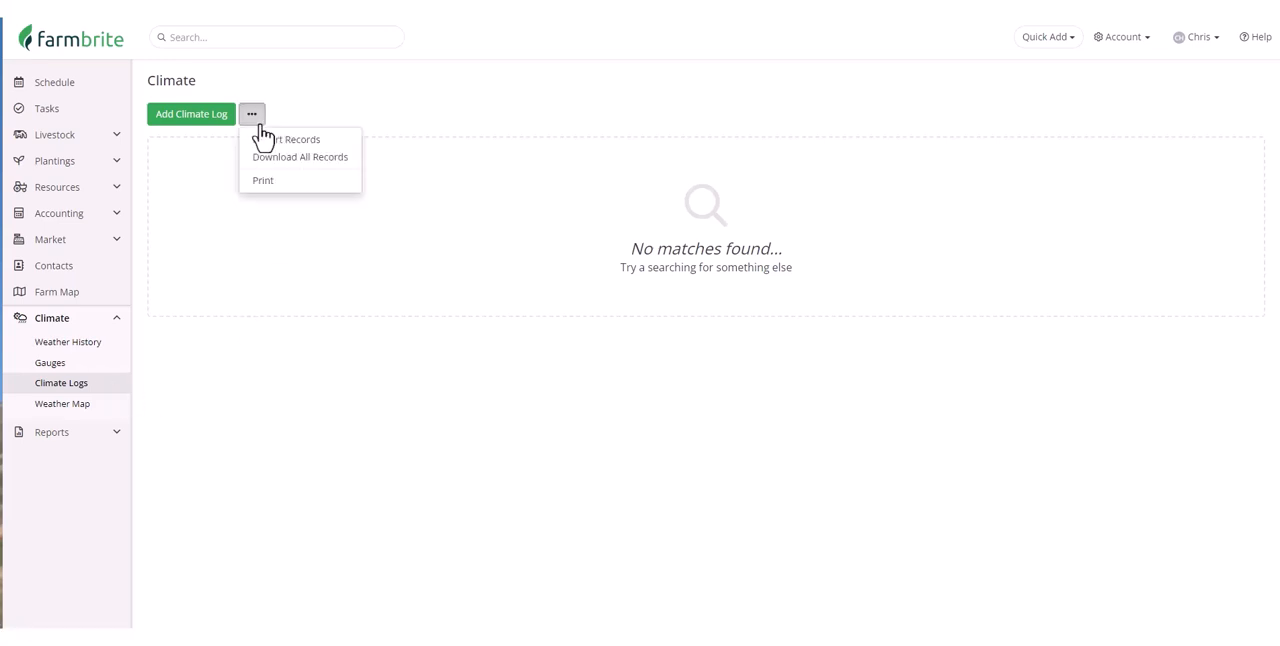
pyautogui.click(329, 147)
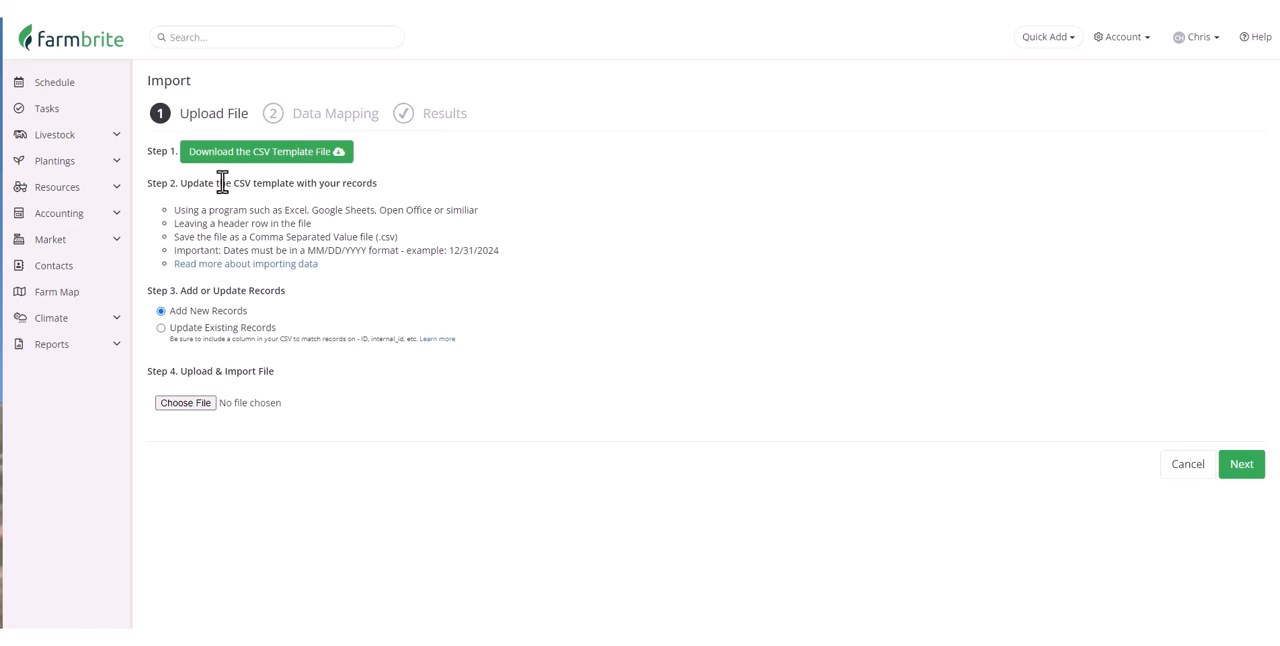
pyautogui.click(337, 160)
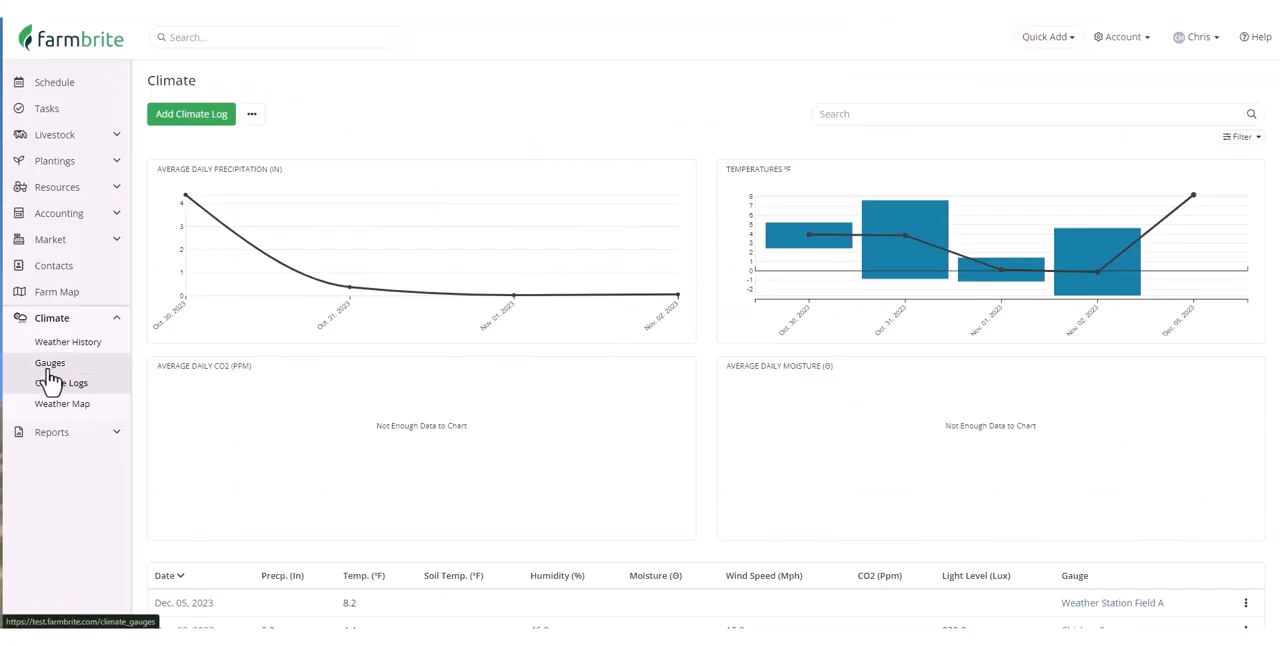
# Open the Southwest Barn gauge from the climate gauges list and copy its gauge ID
pyautogui.click(55, 366)
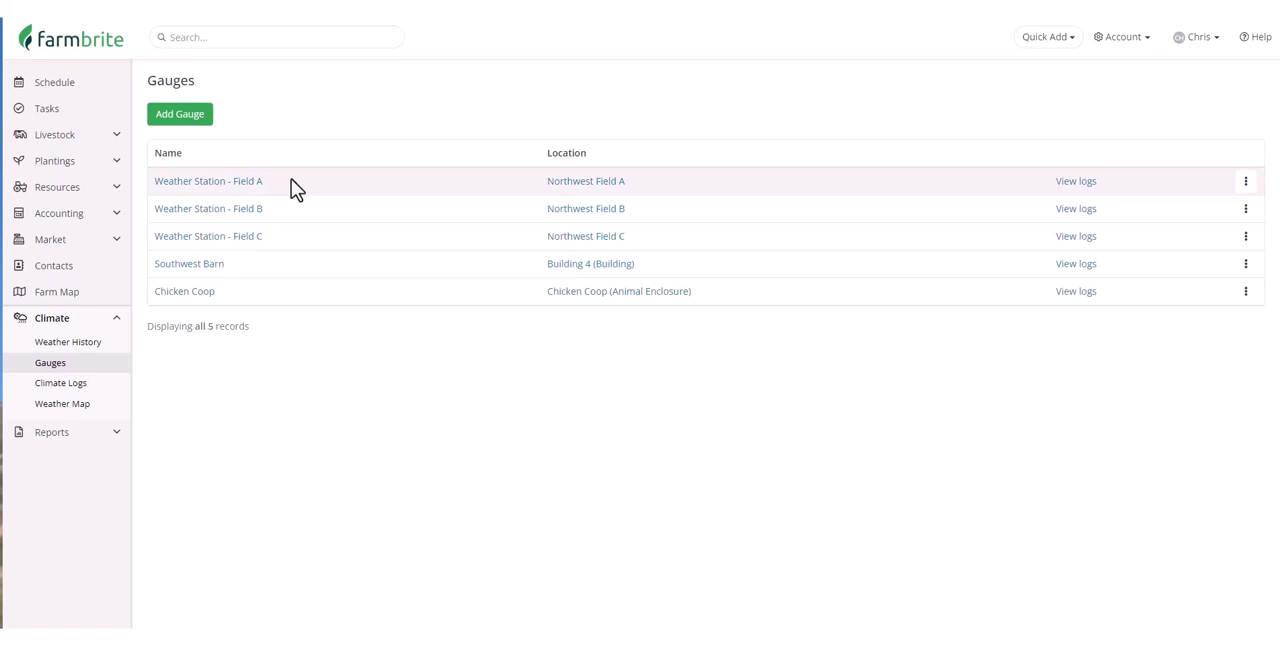
pyautogui.click(195, 270)
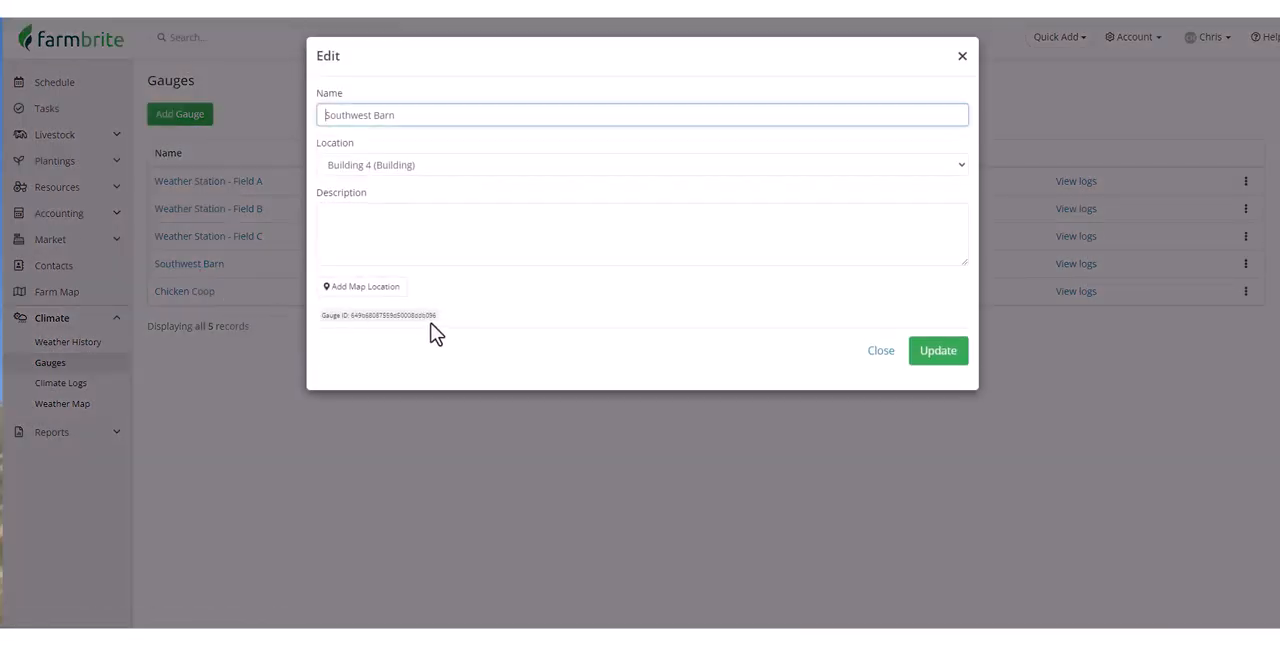
pyautogui.moveTo(437, 317); pyautogui.dragTo(398, 318)
pyautogui.rightClick(351, 319)
pyautogui.click(387, 338)
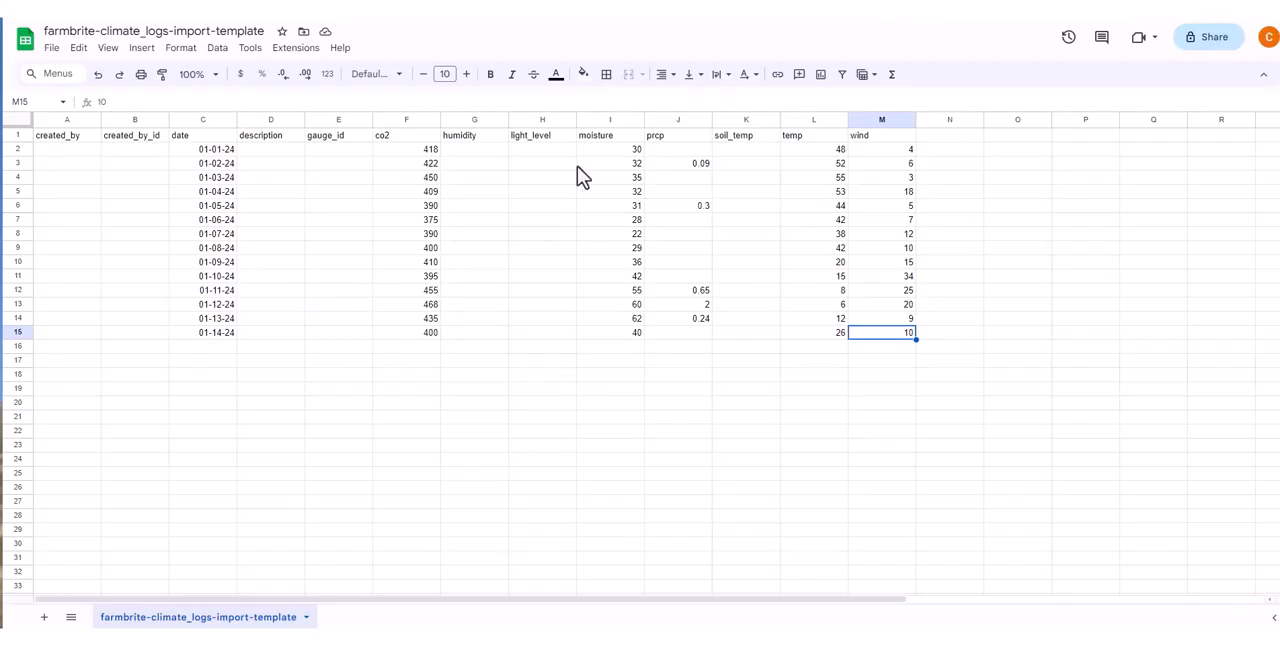
# In the import template spreadsheet, paste the copied gauge ID into the gauge_id column for rows 2 through 15
pyautogui.rightClick(350, 152)
pyautogui.click(398, 203)
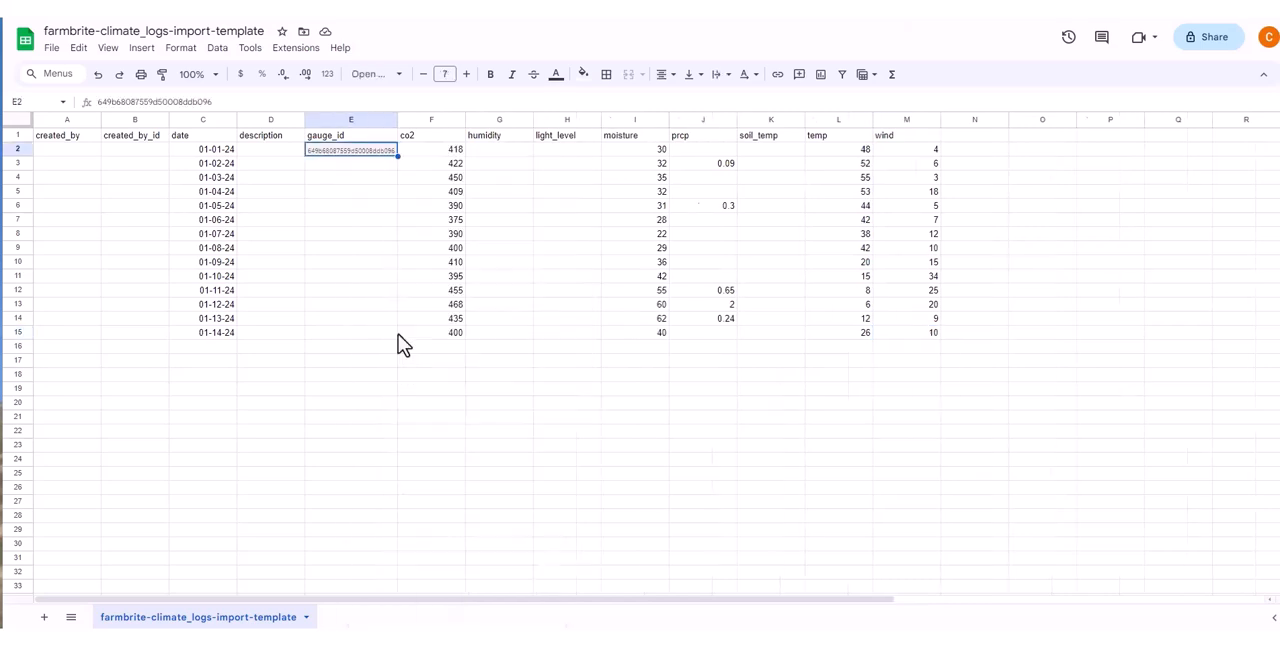
pyautogui.click(383, 163)
pyautogui.hotkey('ctrl', 'v')
pyautogui.click(386, 154)
pyautogui.moveTo(386, 159); pyautogui.dragTo(400, 336)
pyautogui.click(399, 392)
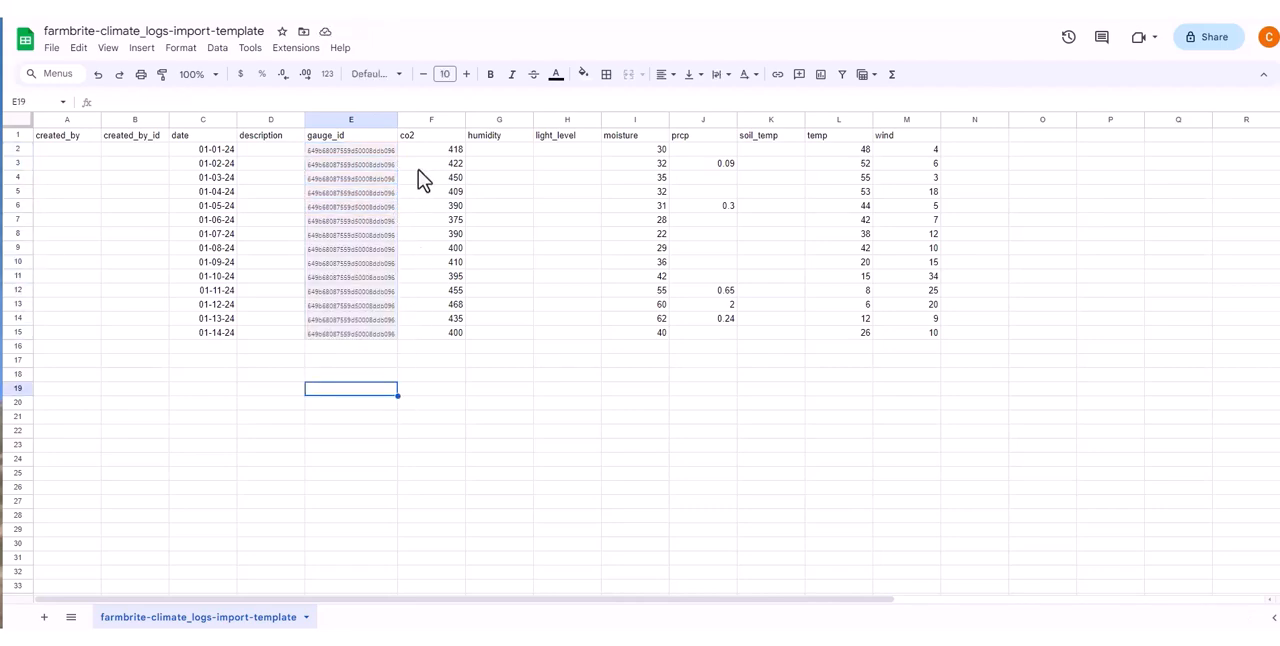
# Copy the cell formatting of the co2 column onto the gauge_id values in rows 2 through 15
pyautogui.click(434, 150)
pyautogui.click(163, 76)
pyautogui.moveTo(330, 152); pyautogui.dragTo(387, 332)
pyautogui.click(421, 377)
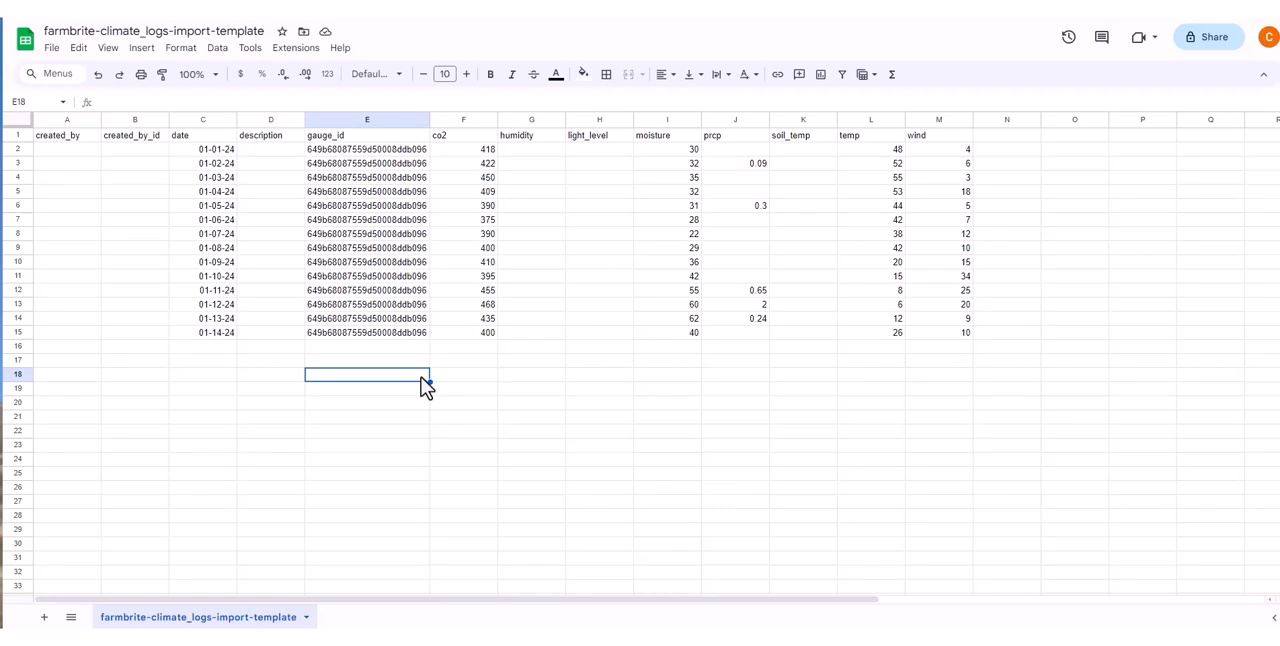
# Rename the spreadsheet January24first2weeks and download it as a comma separated values (.csv) file
pyautogui.click(243, 32)
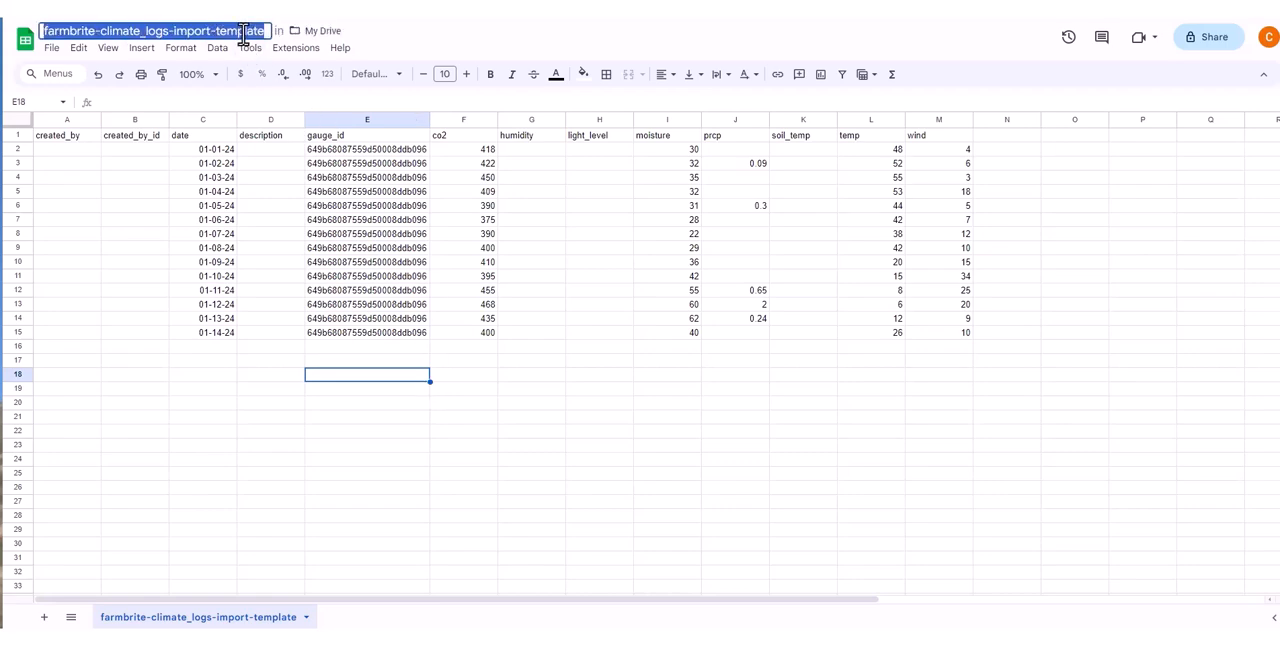
pyautogui.hotkey('ctrl', 'v')
pyautogui.press('Return')
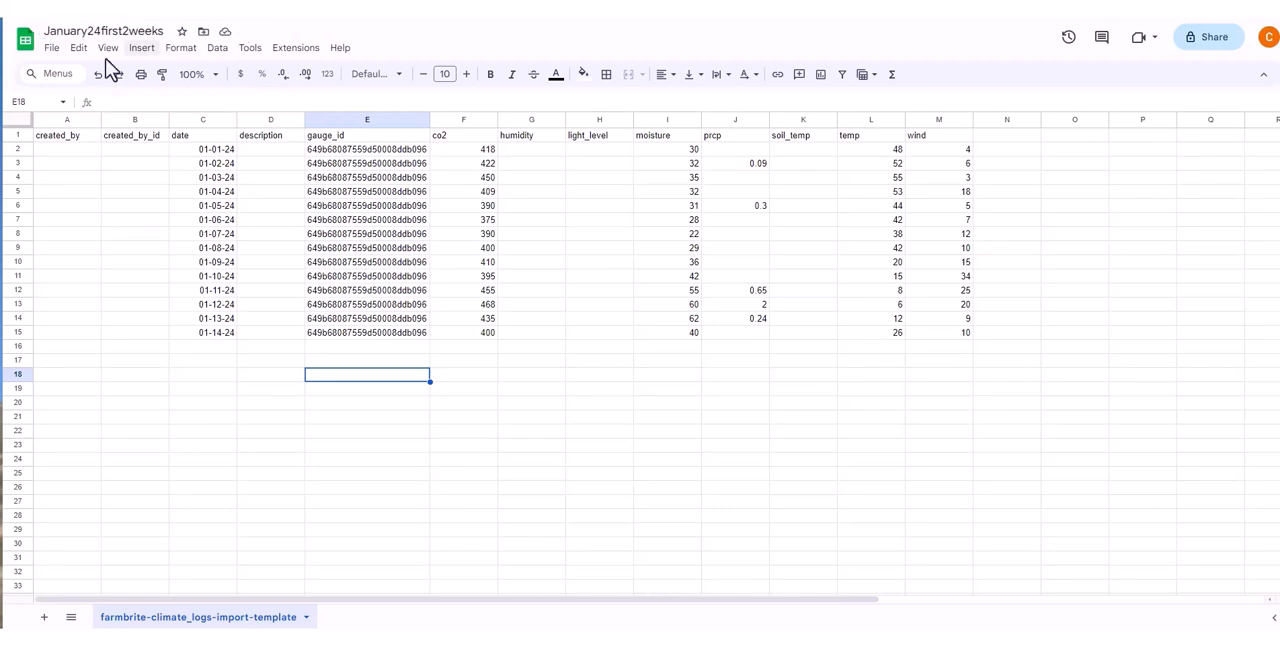
pyautogui.click(51, 48)
pyautogui.moveTo(140, 217)
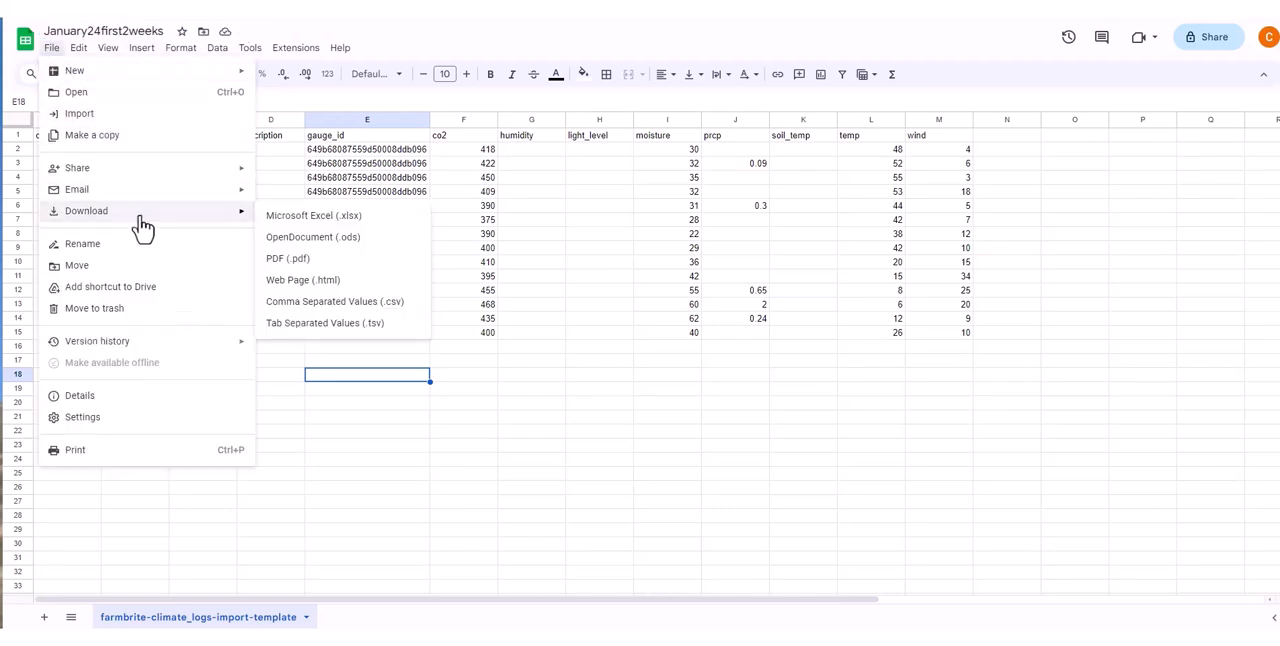
pyautogui.click(390, 303)
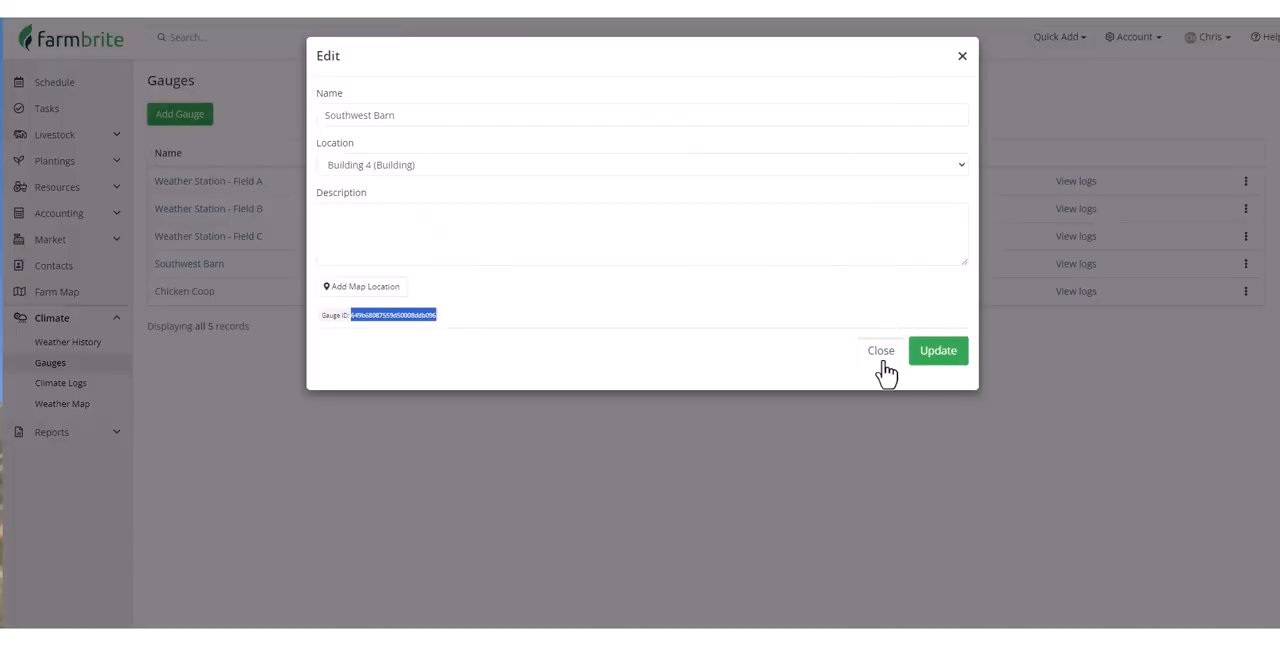
# Back in Farmbrite, close the Southwest Barn gauge details and open the records import for climate logs
pyautogui.click(882, 352)
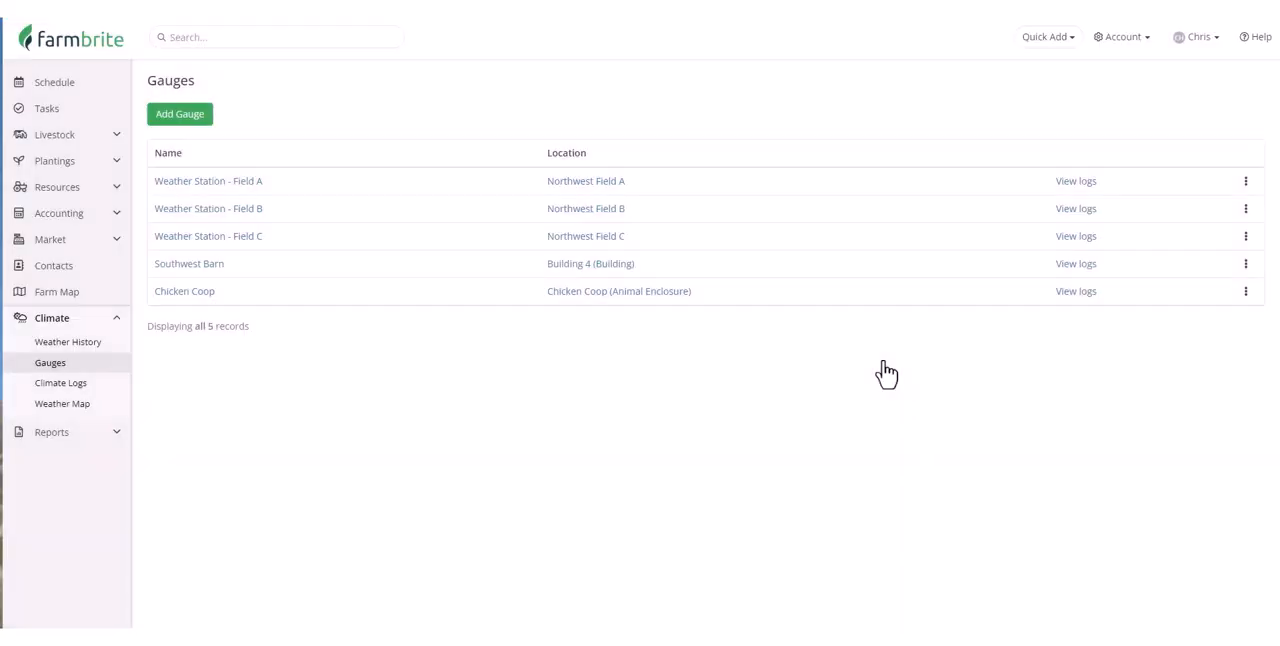
pyautogui.click(88, 392)
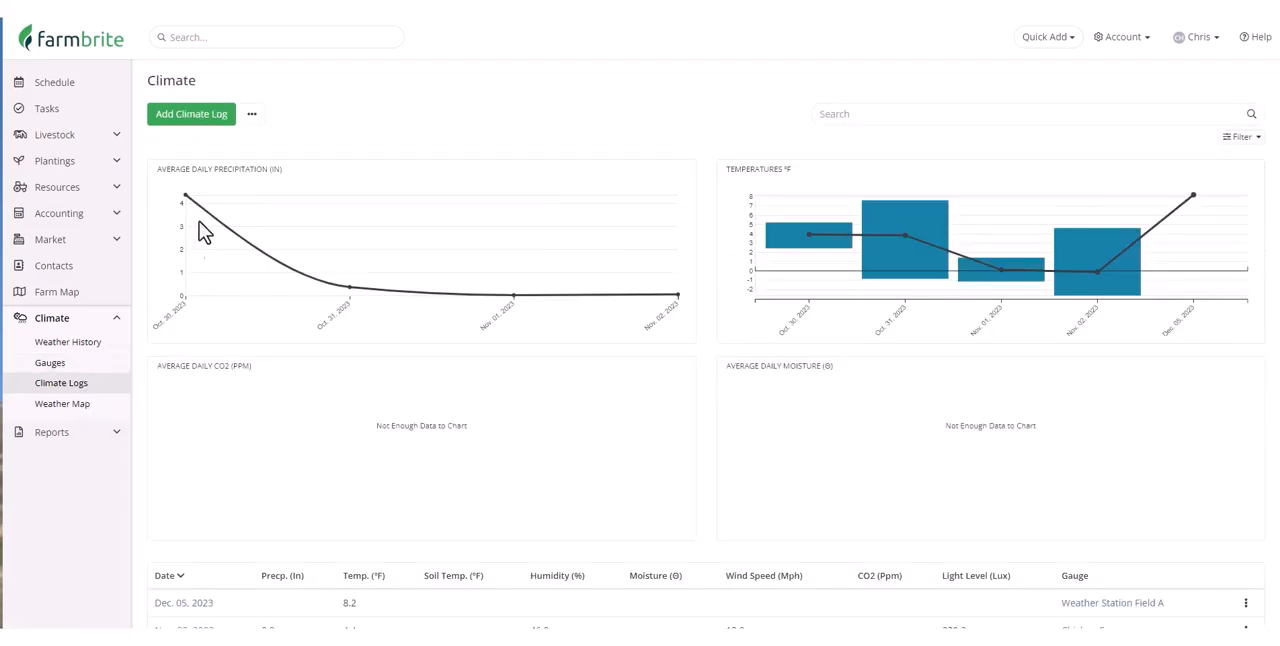
pyautogui.click(252, 116)
pyautogui.click(321, 146)
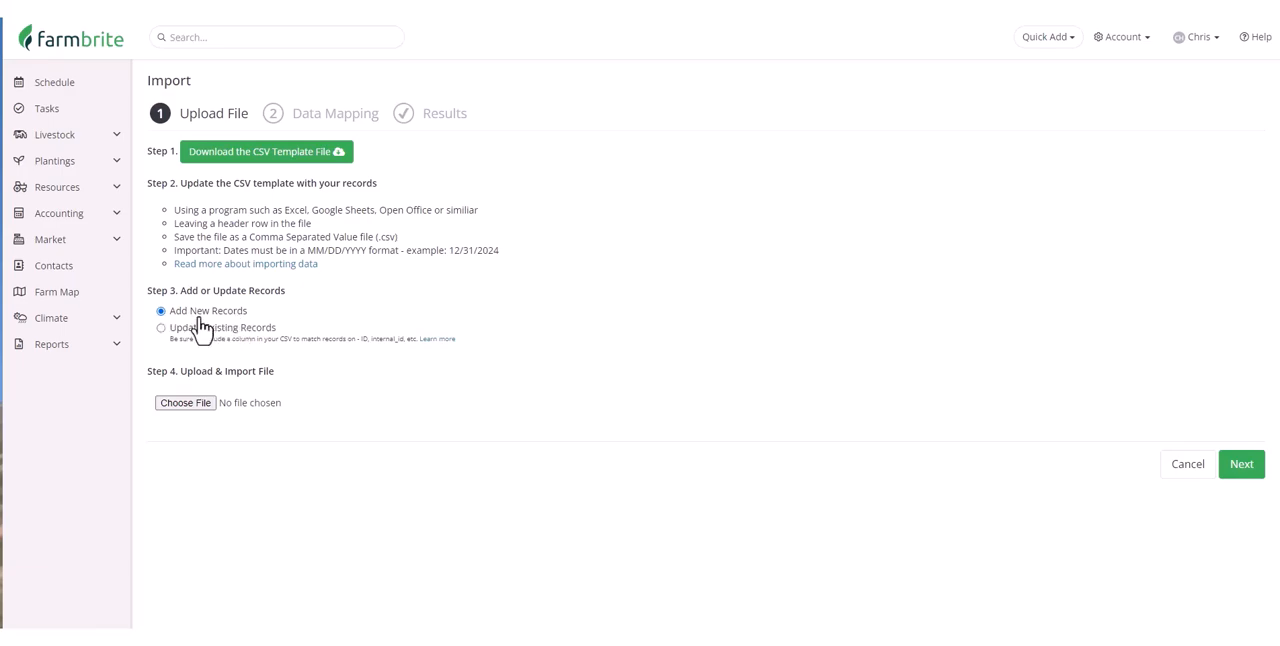
# Upload the January24first2weeks template CSV as new records and import it with the suggested column mapping
pyautogui.click(198, 401)
pyautogui.doubleClick(199, 406)
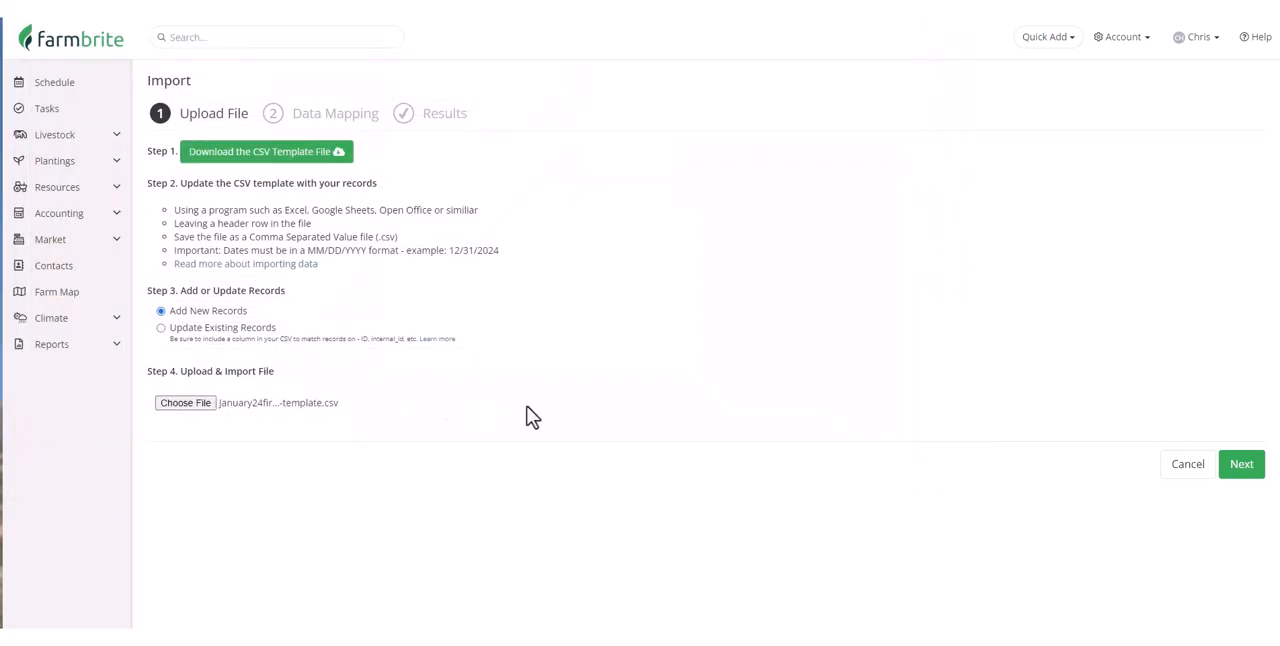
pyautogui.click(1236, 465)
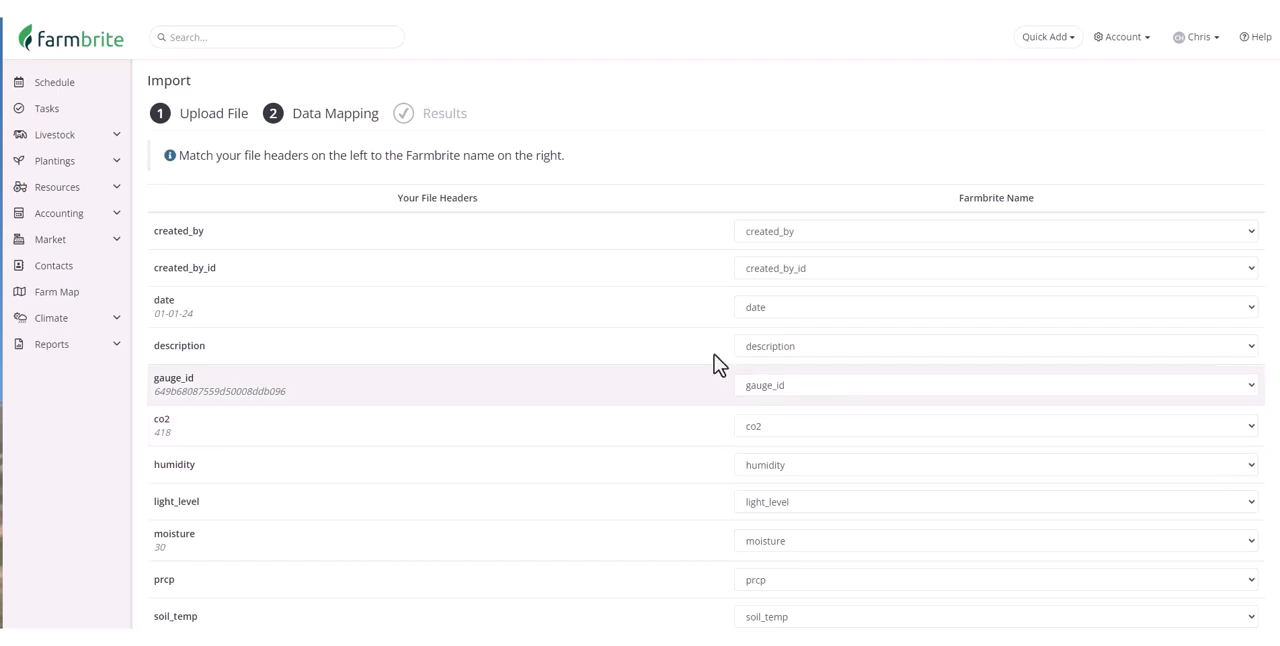
pyautogui.scroll(-3, 560, 360)
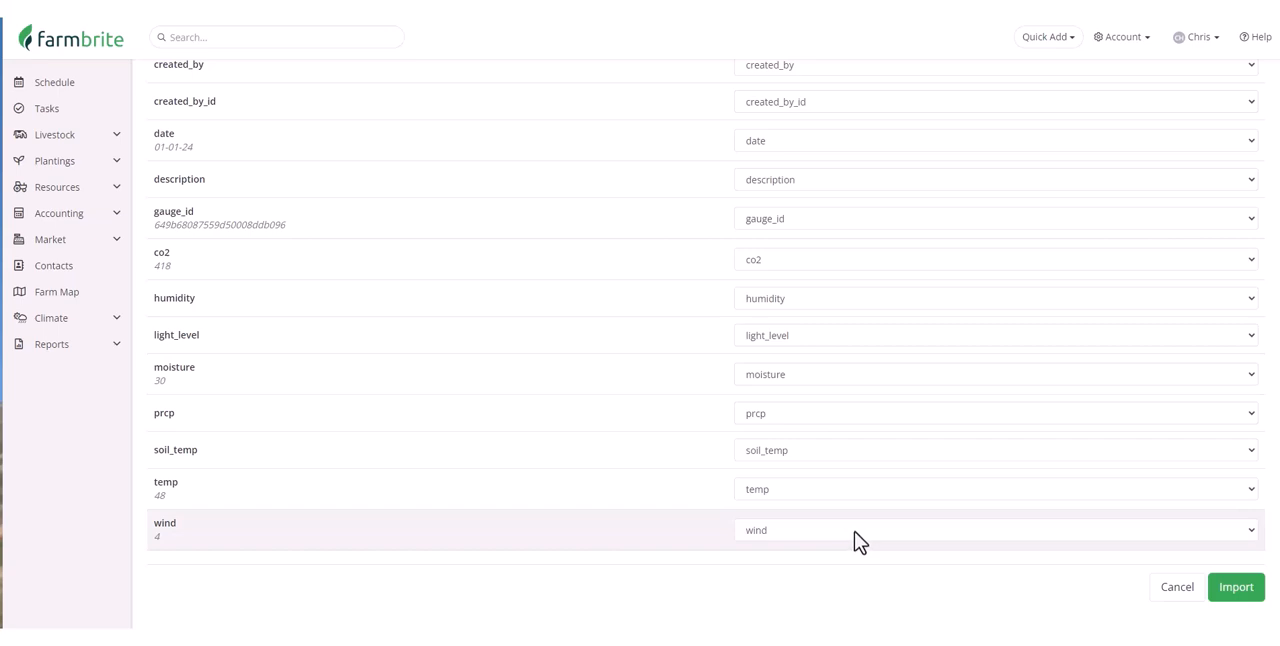
pyautogui.click(1238, 592)
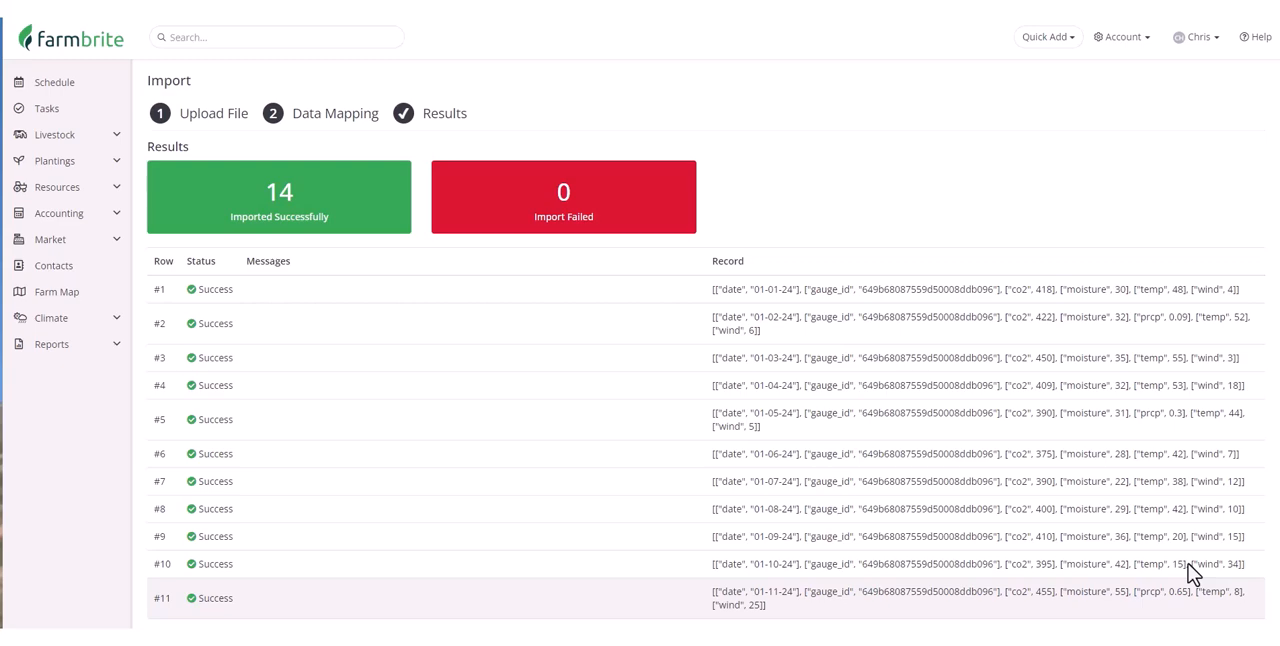
# Filter the climate logs by the Southwest Barn gauge and review the imported records and charts
pyautogui.click(115, 321)
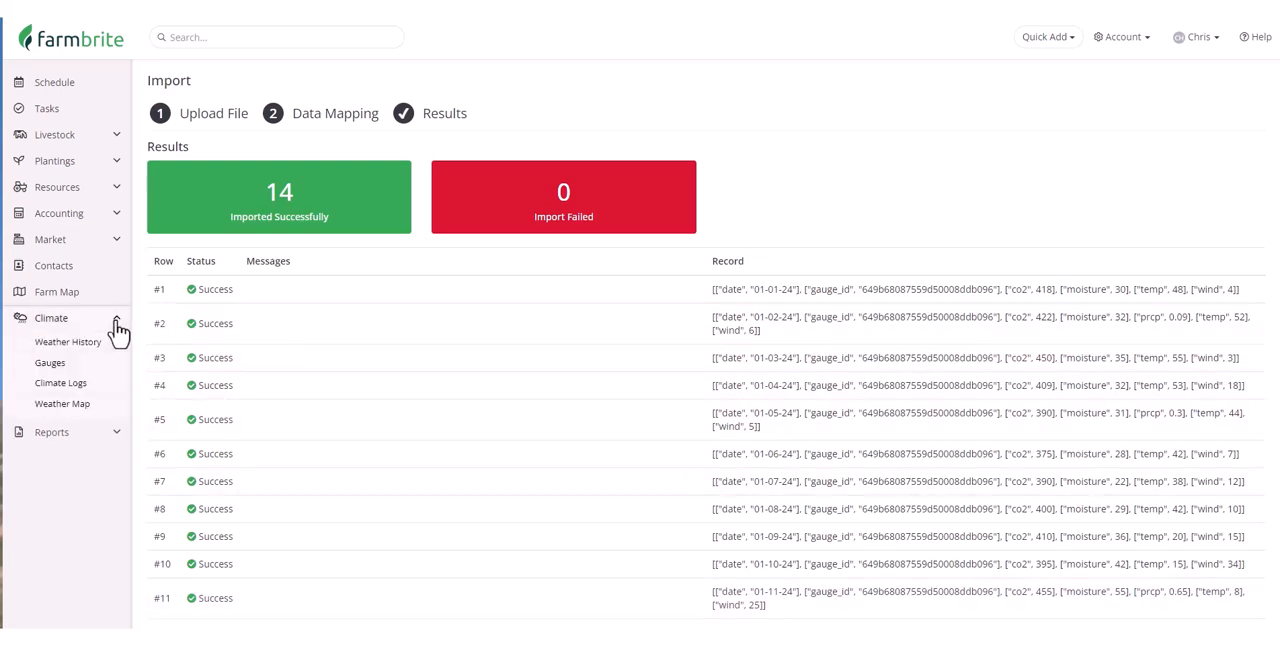
pyautogui.click(115, 396)
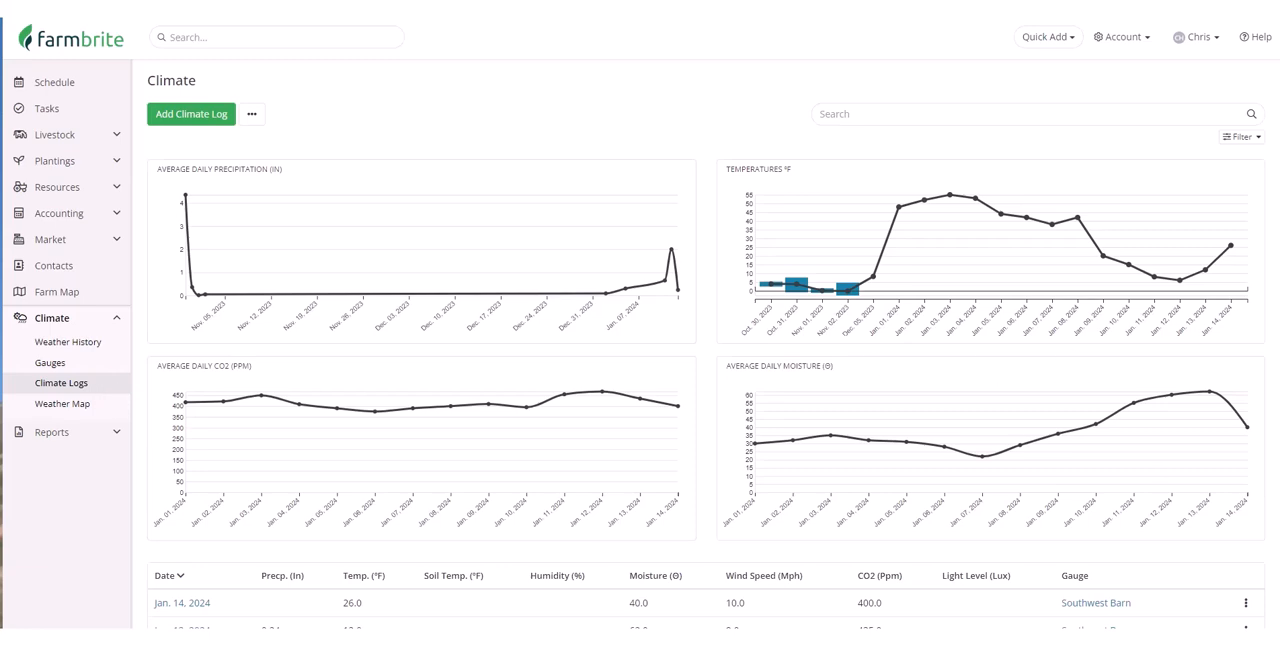
pyautogui.click(1252, 138)
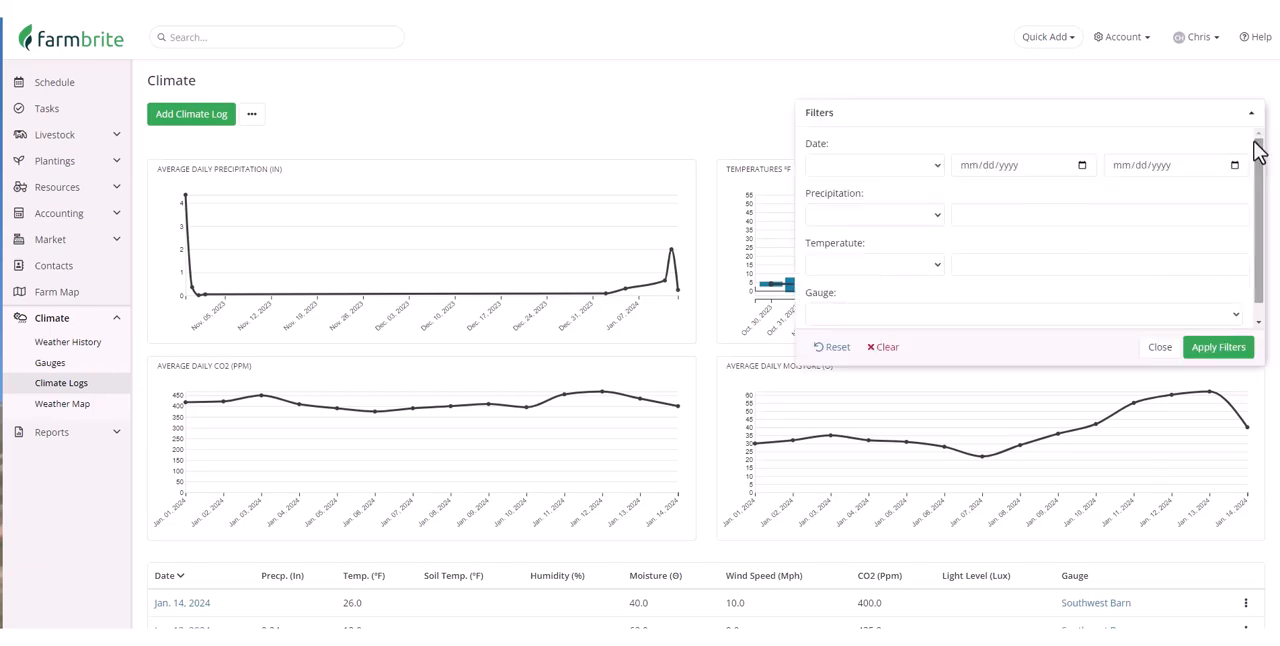
pyautogui.click(1208, 315)
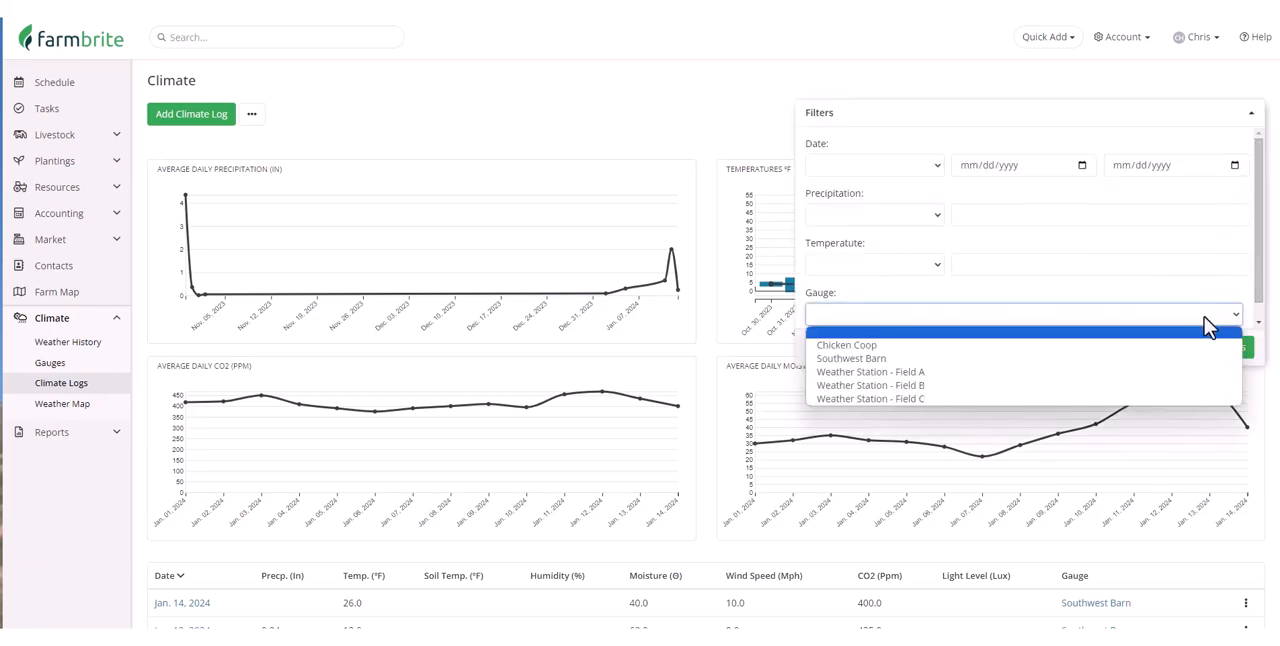
pyautogui.click(1182, 363)
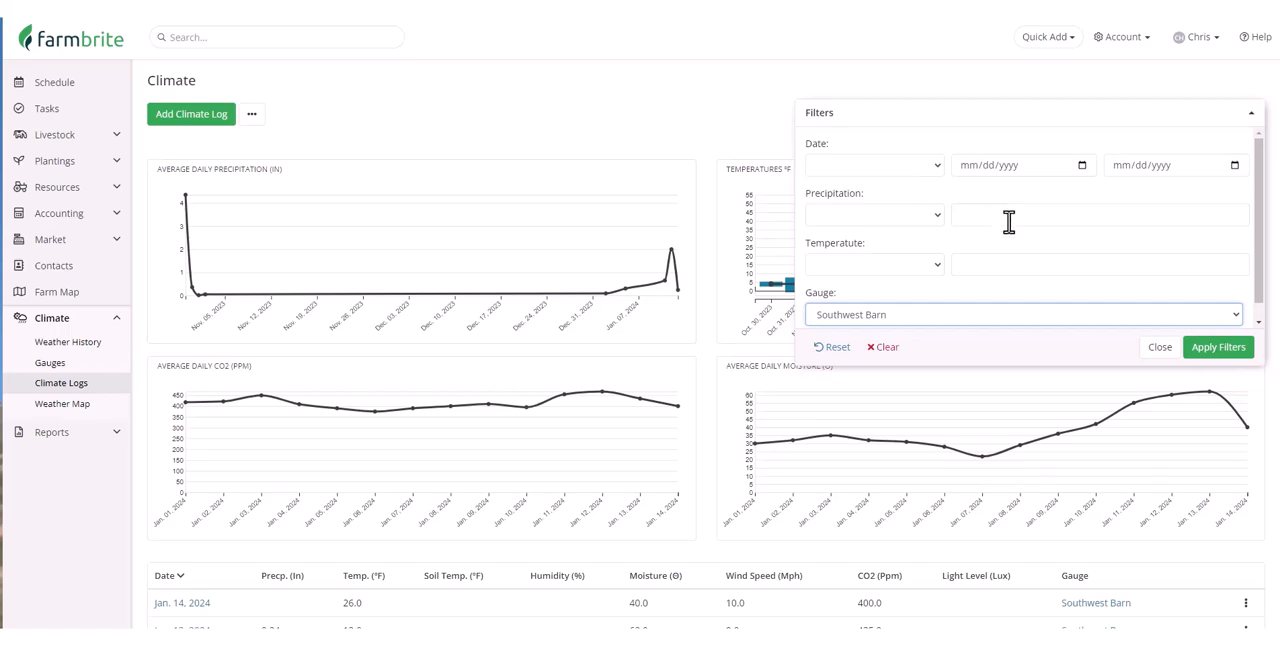
pyautogui.click(1213, 362)
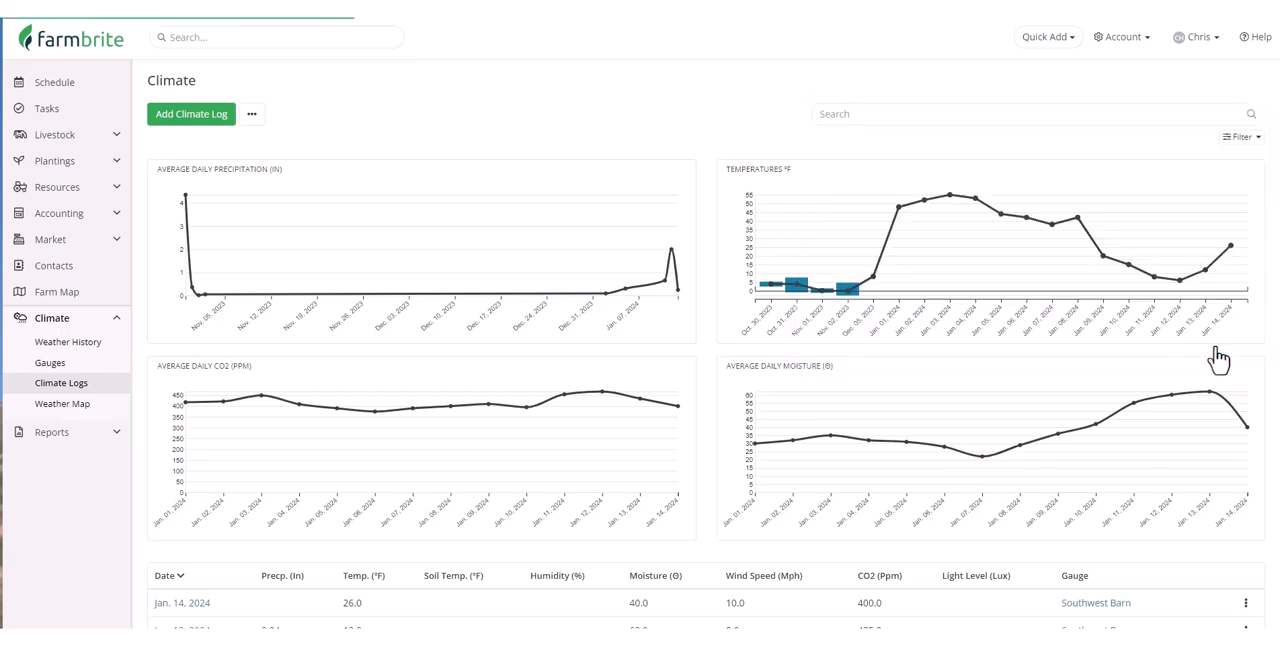
pyautogui.scroll(-4, 1249, 314)
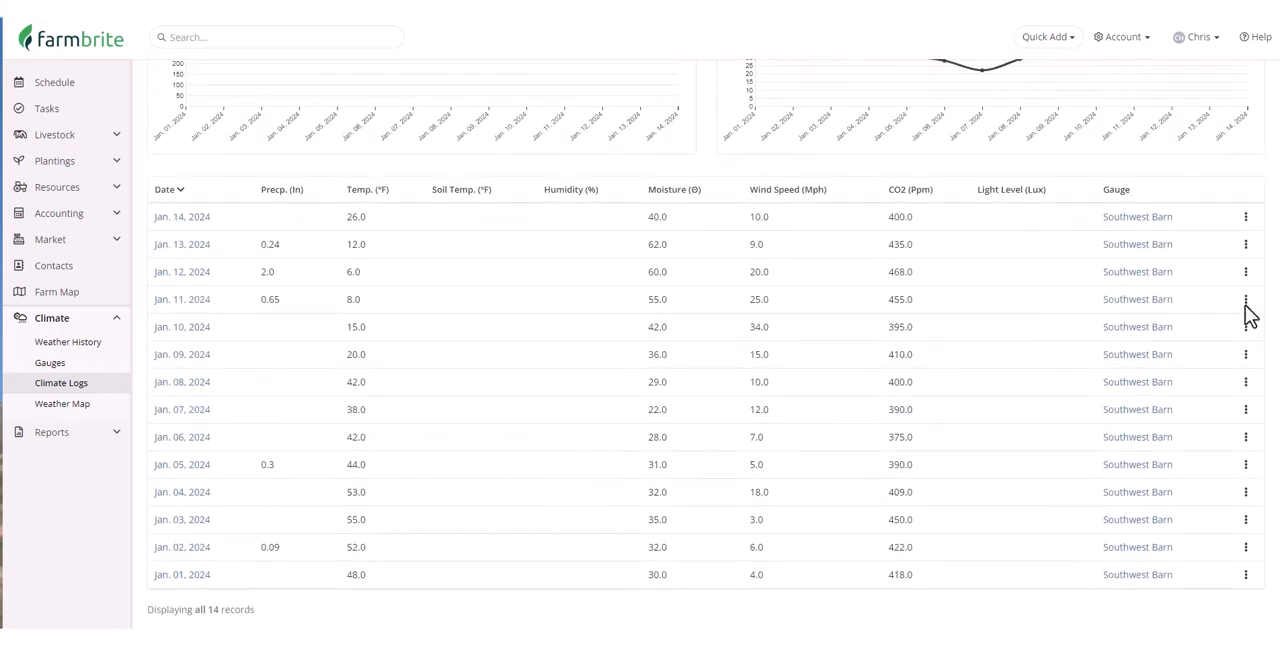
pyautogui.scroll(4, 1249, 314)
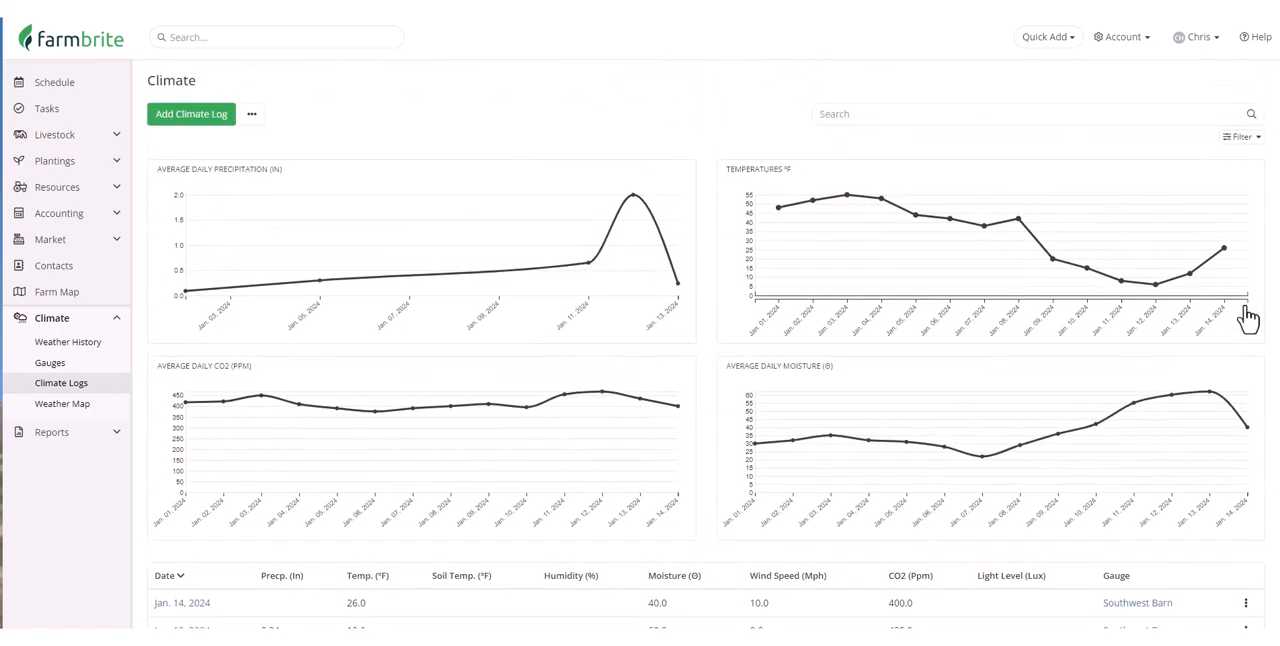